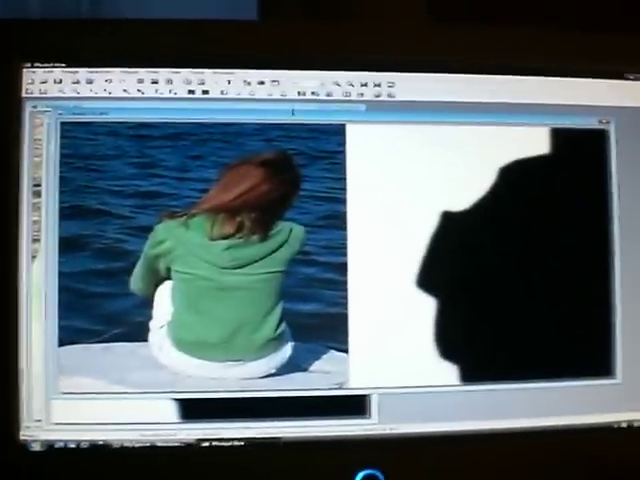
- Bring up the context menu over the combined sitting-girl image
right_click(252, 142)
- Bring up the editing menu on the girl-on-rocks photo to copy it
click(339, 156)
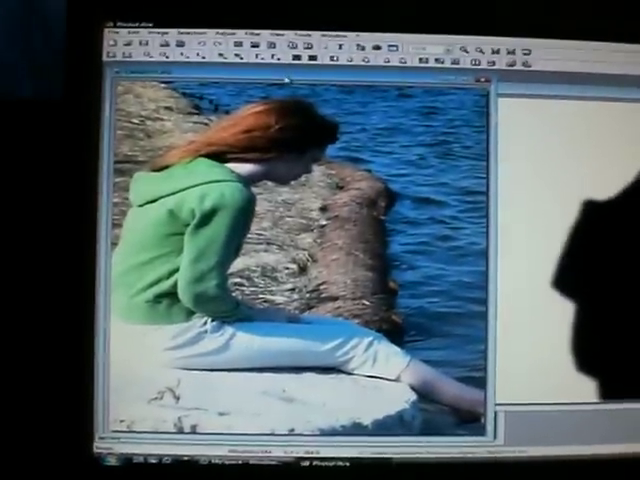
right_click(309, 72)
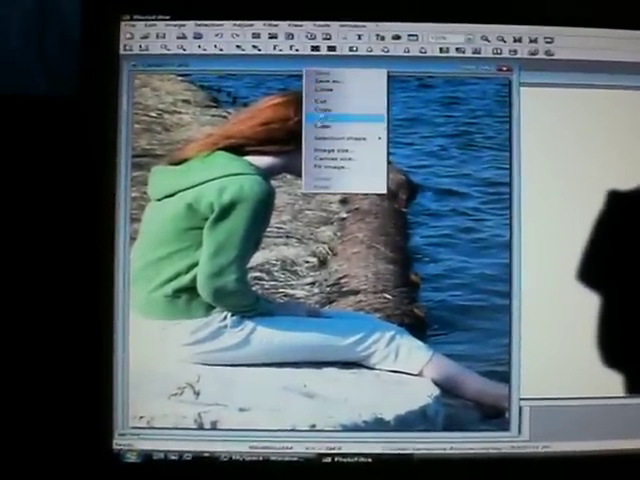